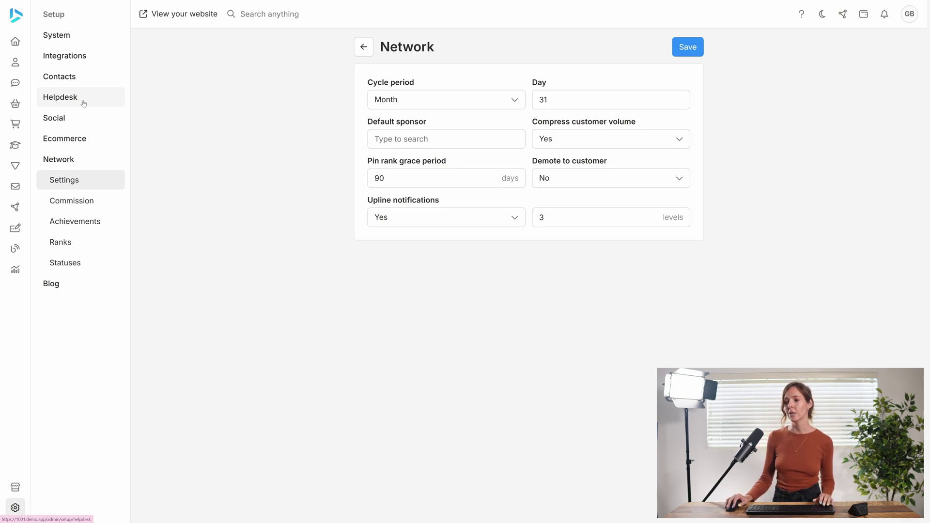
- Open the Ranks list under Setup > Network, showing Affiliate and Customer
{"action": "left_click", "coordinate": [86, 248]}
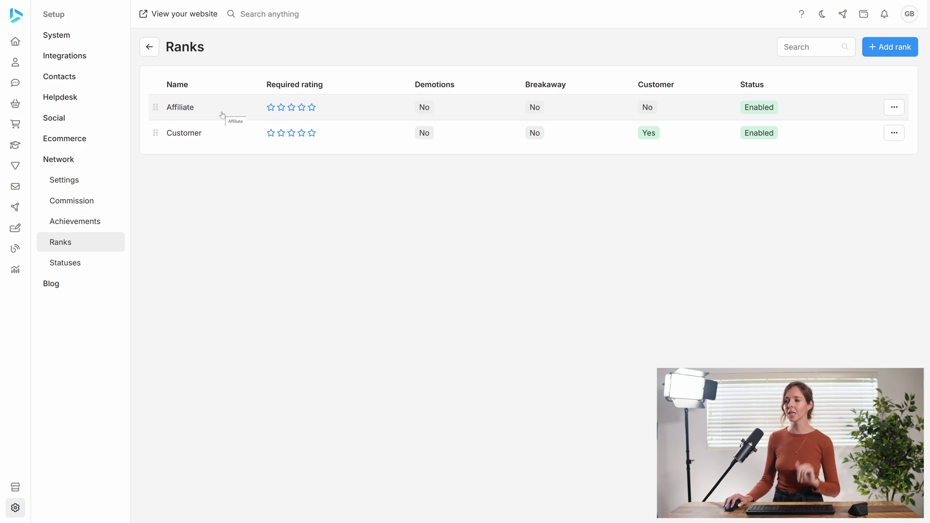
- Open the Affiliate rank's edit page from the Ranks table
{"action": "left_click", "coordinate": [222, 115]}
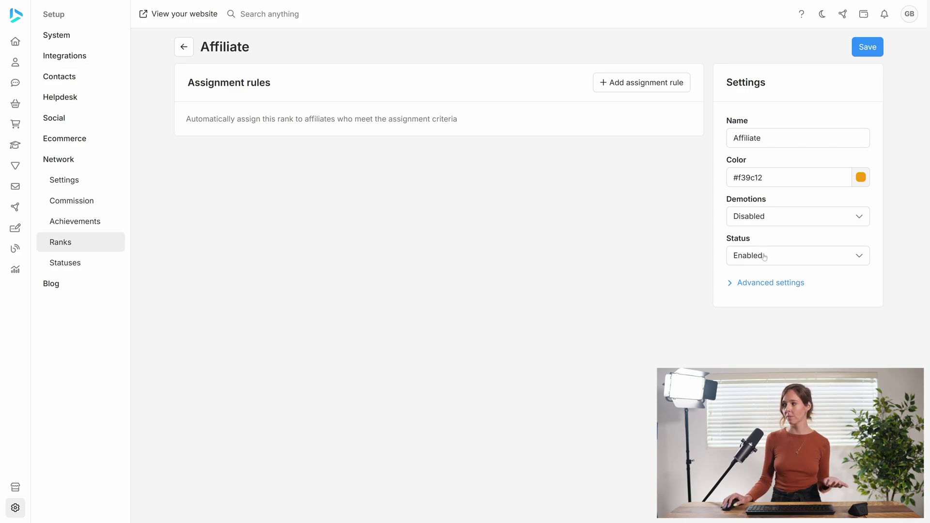
- Save the unchanged Affiliate rank and go back to the Ranks list
{"action": "left_click", "coordinate": [867, 46]}
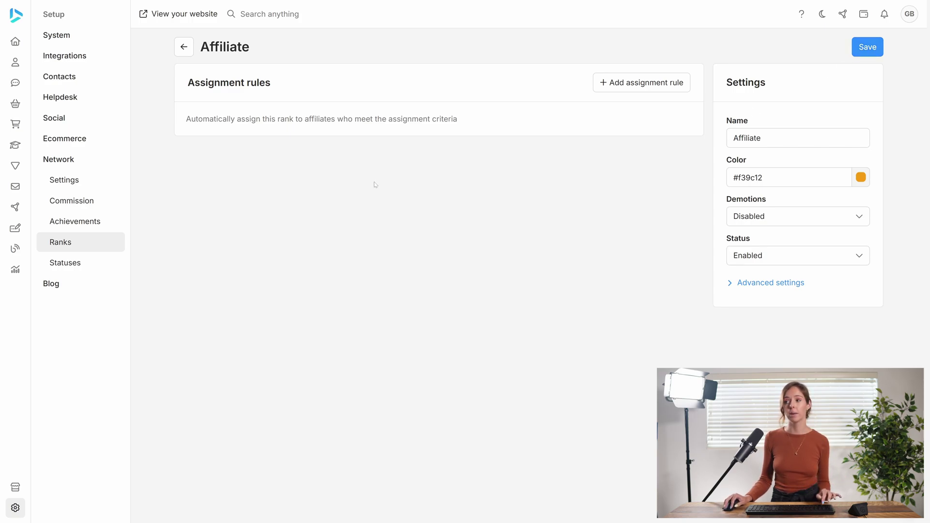
{"action": "left_click", "coordinate": [180, 46]}
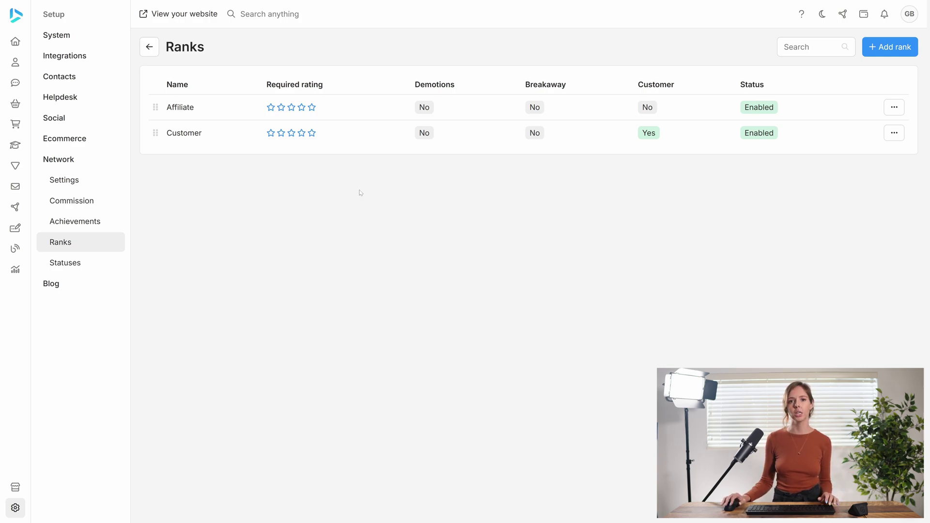
- Add a rank named 'Gold affiliate' with the yellow preset colour #f8e61bff and save it
{"action": "left_click", "coordinate": [874, 48]}
{"action": "left_click", "coordinate": [465, 195]}
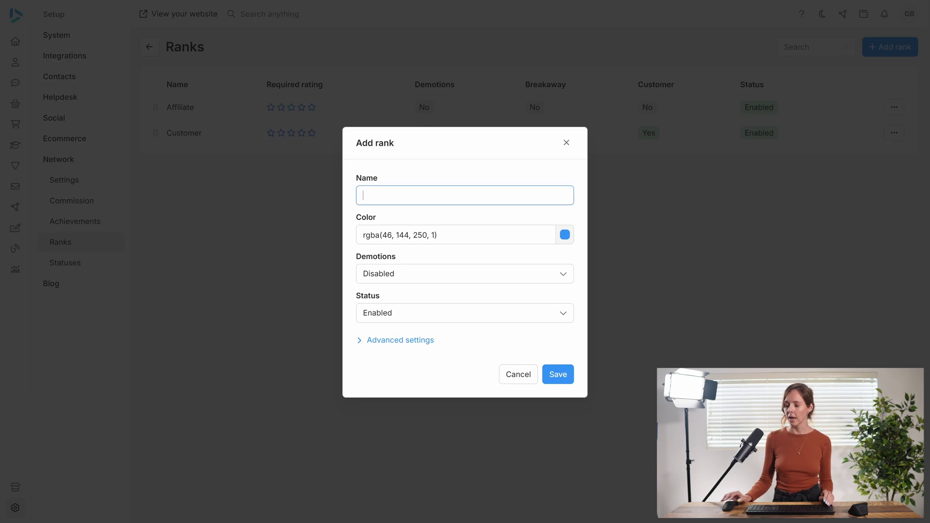
{"action": "type", "text": "Golda"}
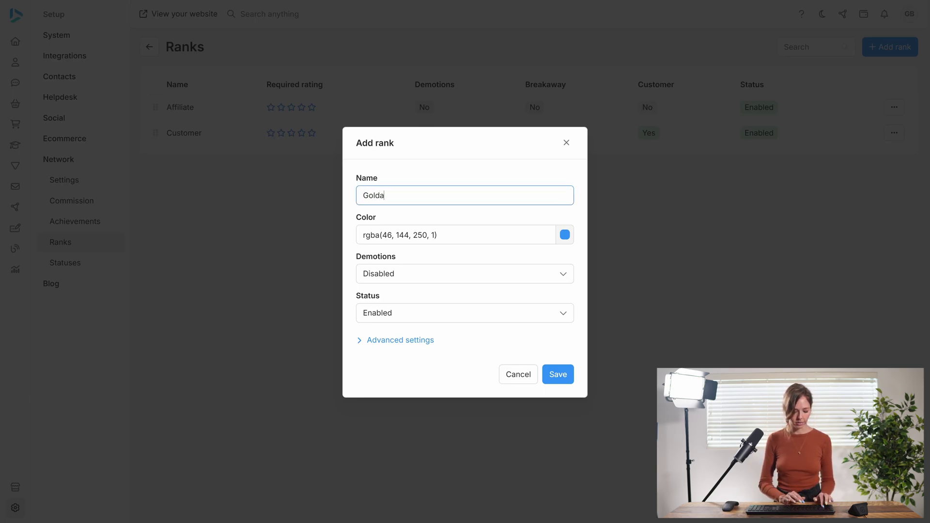
{"action": "type", "text": "ffiliate"}
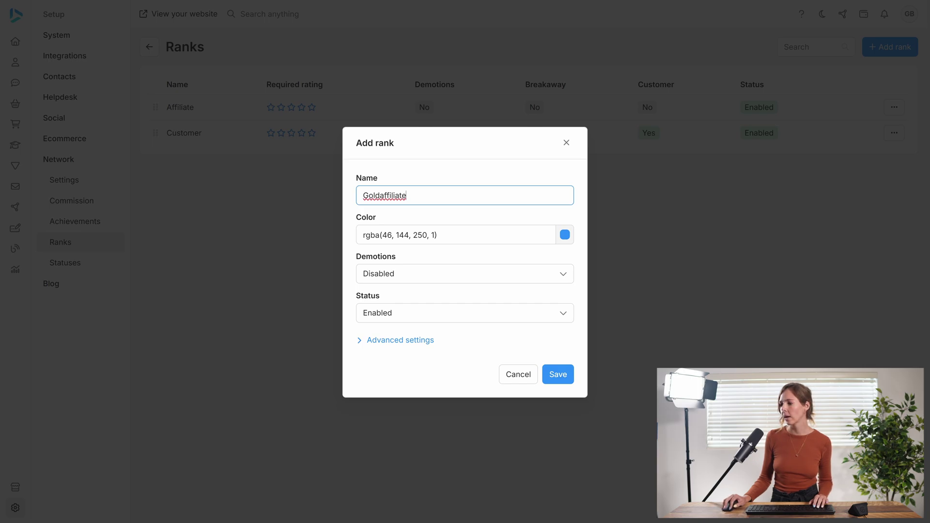
{"action": "left_click", "coordinate": [381, 195]}
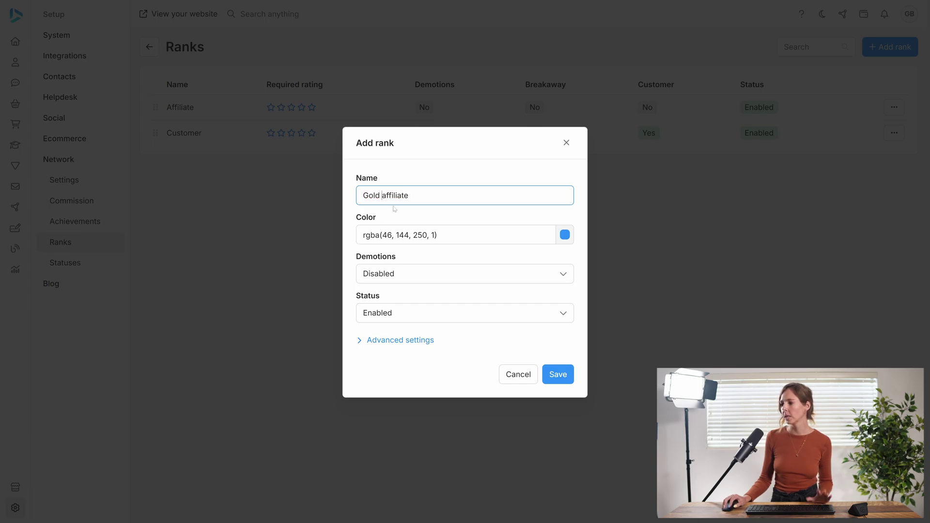
{"action": "left_click", "coordinate": [565, 236]}
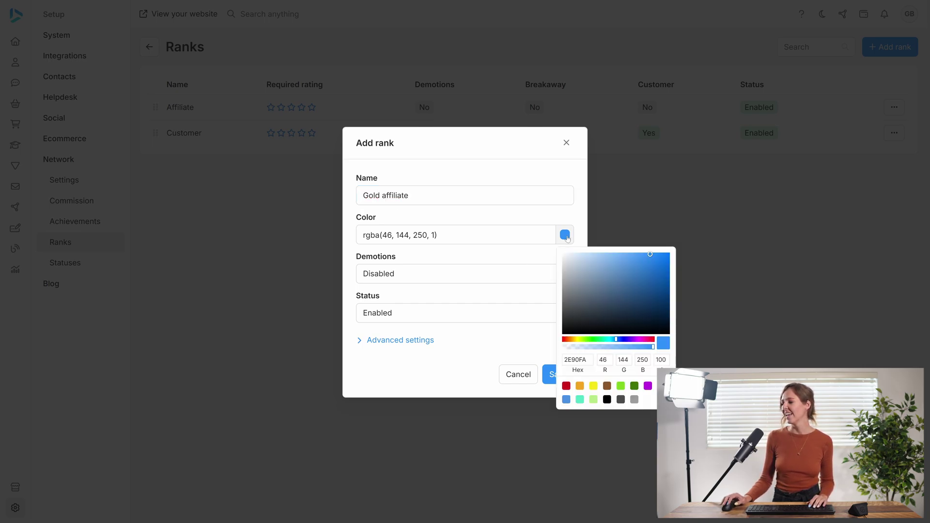
{"action": "left_click", "coordinate": [593, 386]}
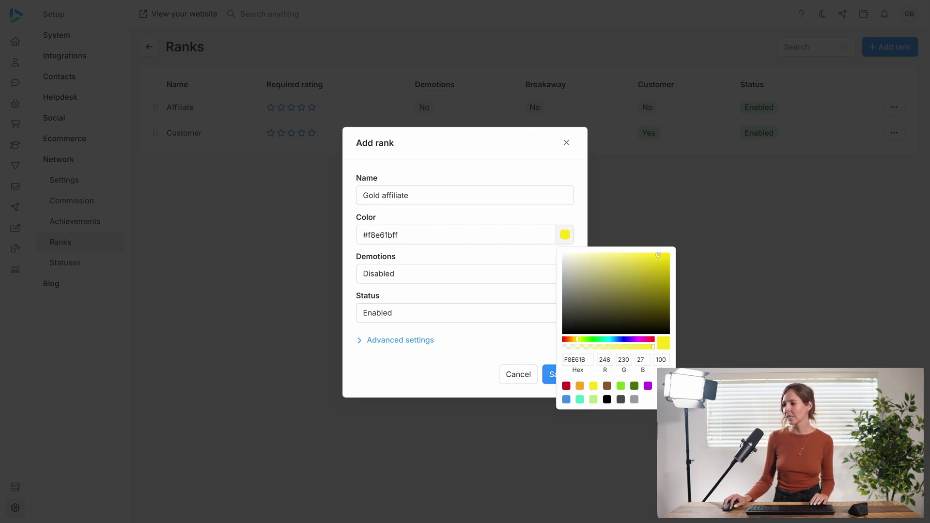
{"action": "left_click", "coordinate": [454, 266]}
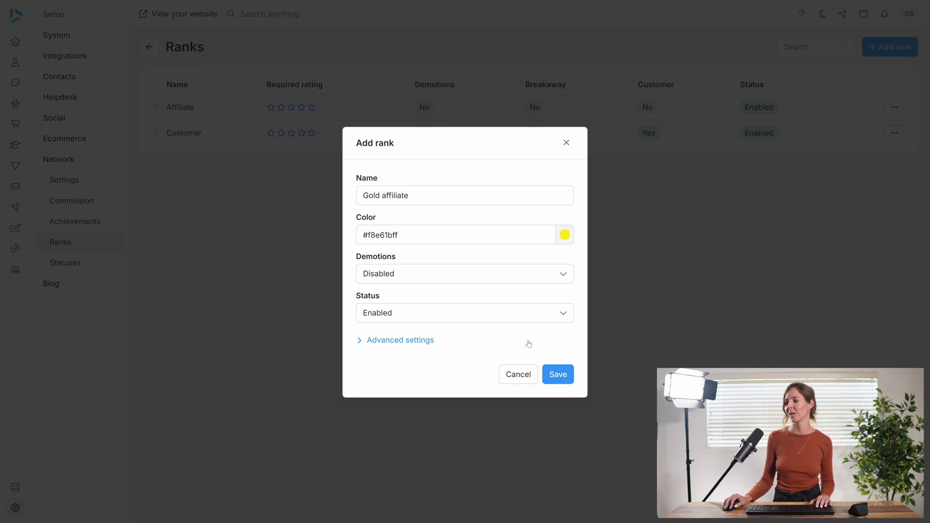
{"action": "left_click", "coordinate": [557, 374]}
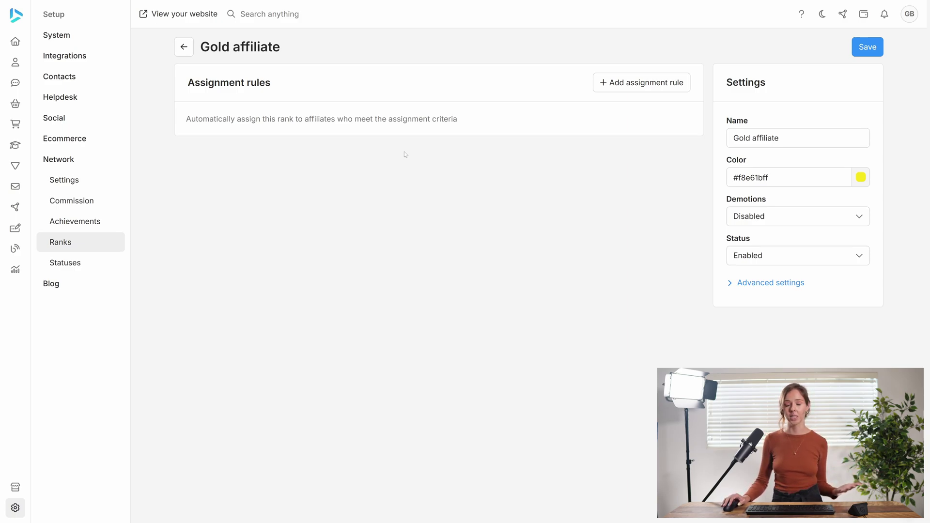
- Leave the Ranks list, go to Contacts, and start adding the first contact
{"action": "left_click", "coordinate": [184, 46]}
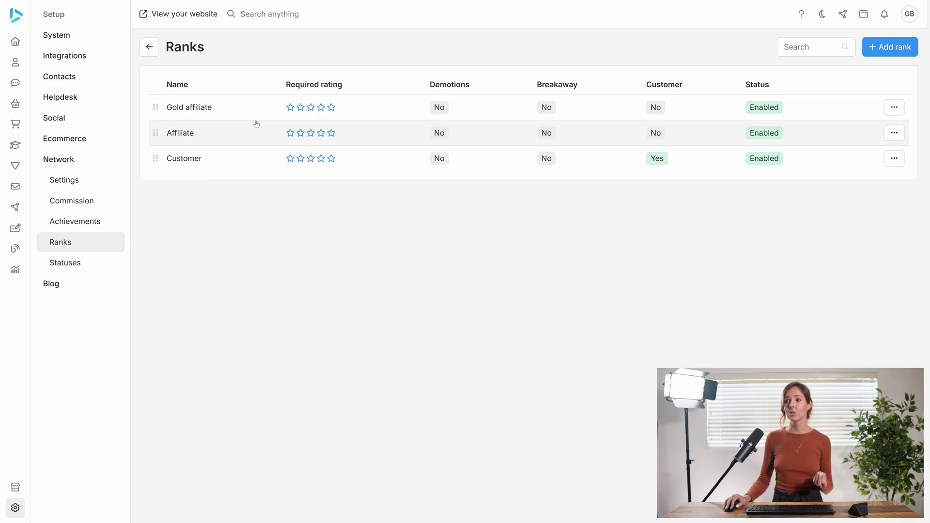
{"action": "mouse_move", "coordinate": [18, 66]}
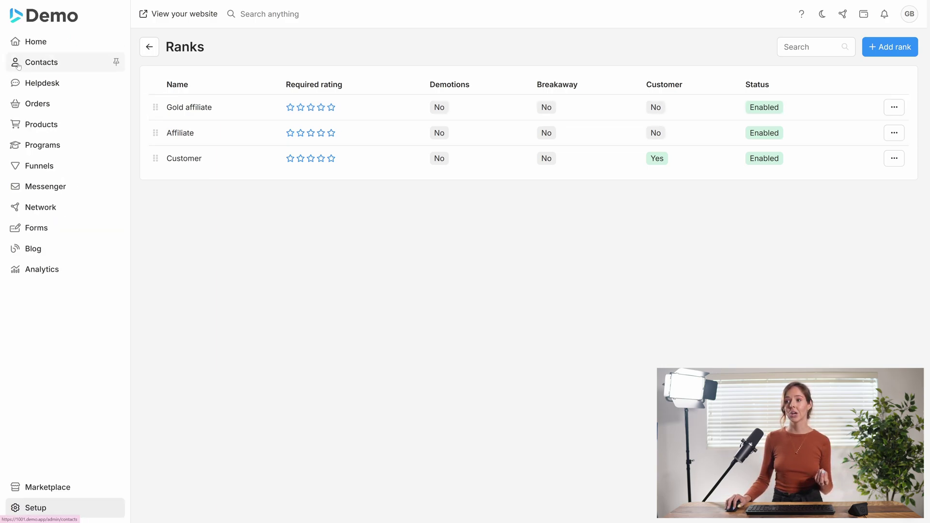
{"action": "left_click", "coordinate": [17, 66]}
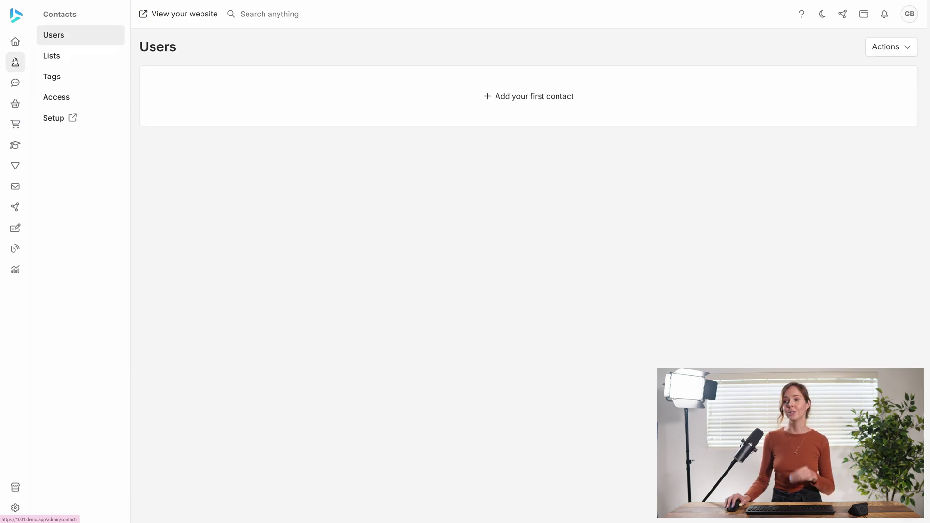
{"action": "left_click", "coordinate": [417, 103]}
- Enter the contact's first name, last name and e-mail address, then save the contact
{"action": "left_click", "coordinate": [407, 215]}
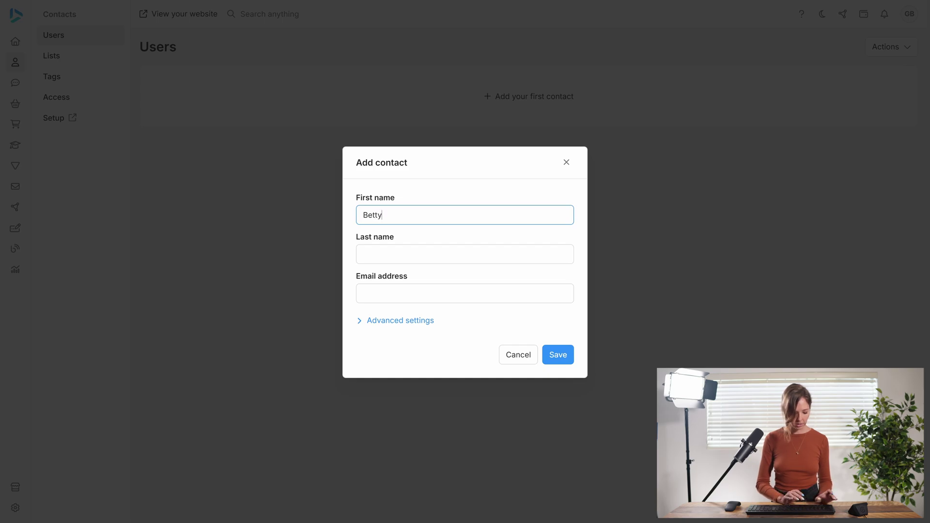
{"action": "key", "text": "Tab"}
{"action": "key", "text": "Tab"}
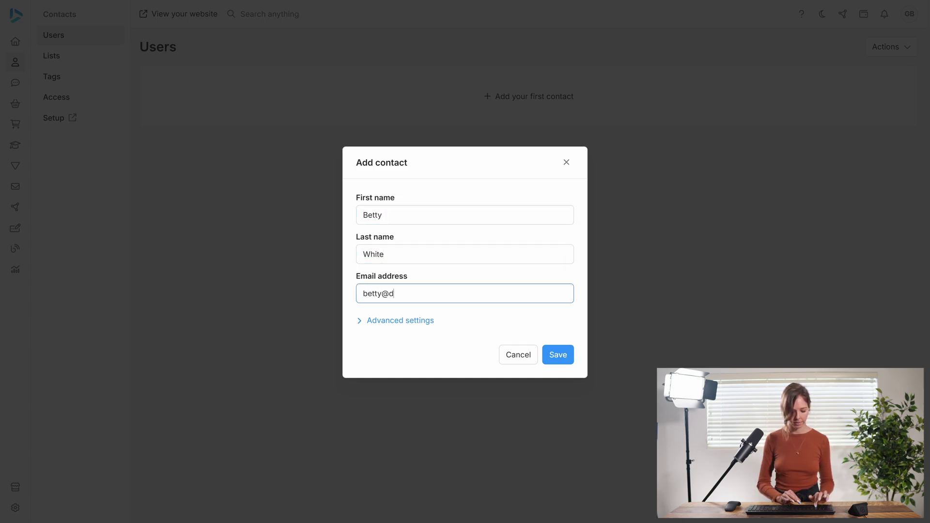
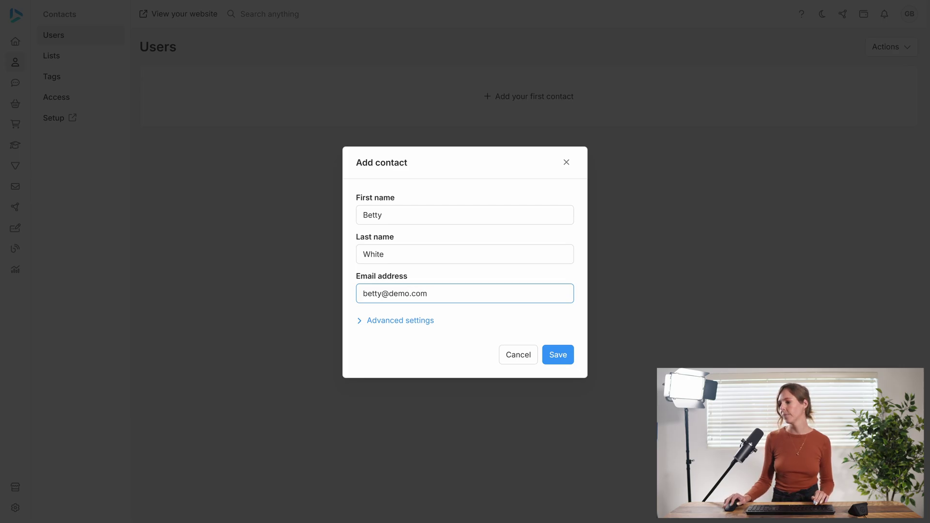
{"action": "left_click", "coordinate": [563, 353]}
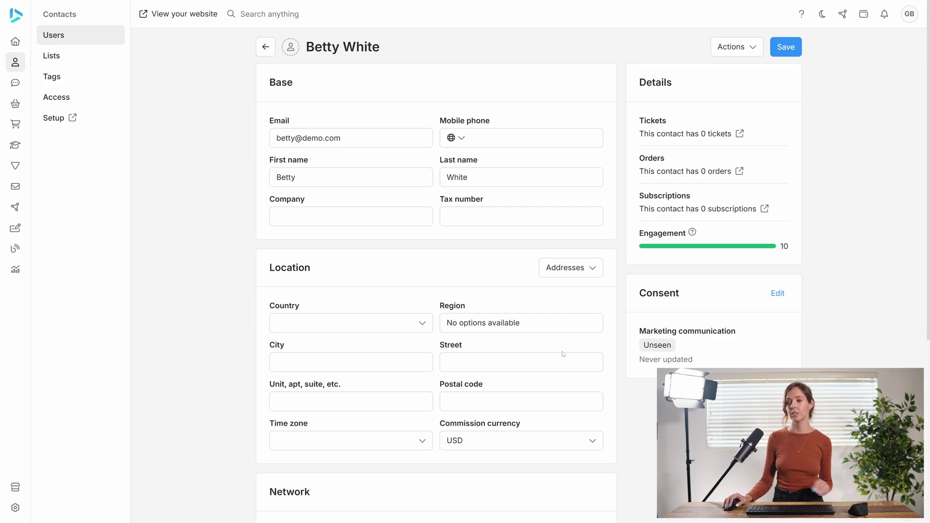
- Assign the contact the Affiliate network rank and save
{"action": "scroll", "coordinate": [382, 305], "scroll_direction": "down", "scroll_amount": 6}
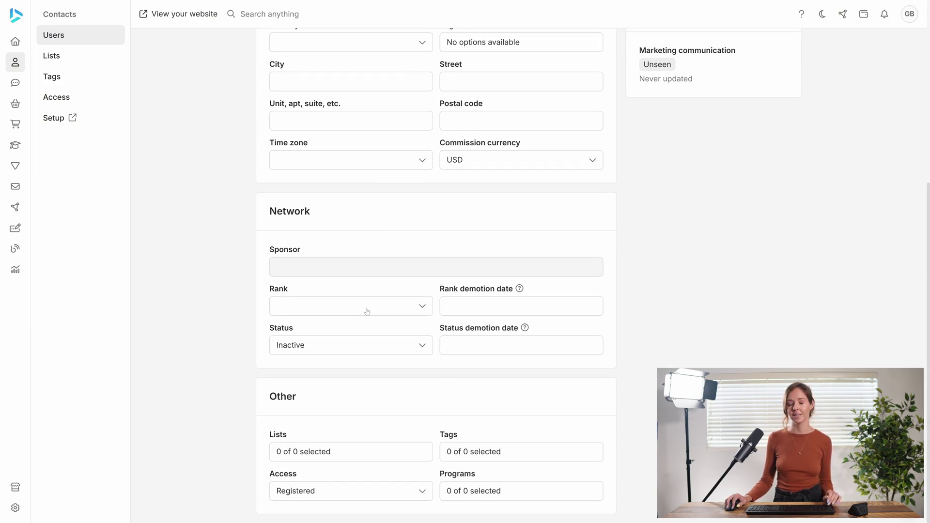
{"action": "left_click", "coordinate": [367, 312]}
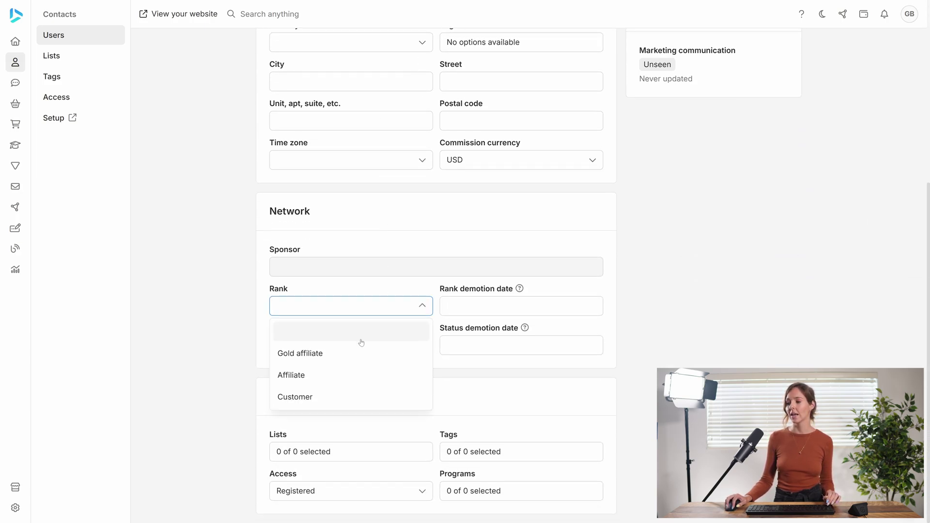
{"action": "left_click", "coordinate": [343, 382]}
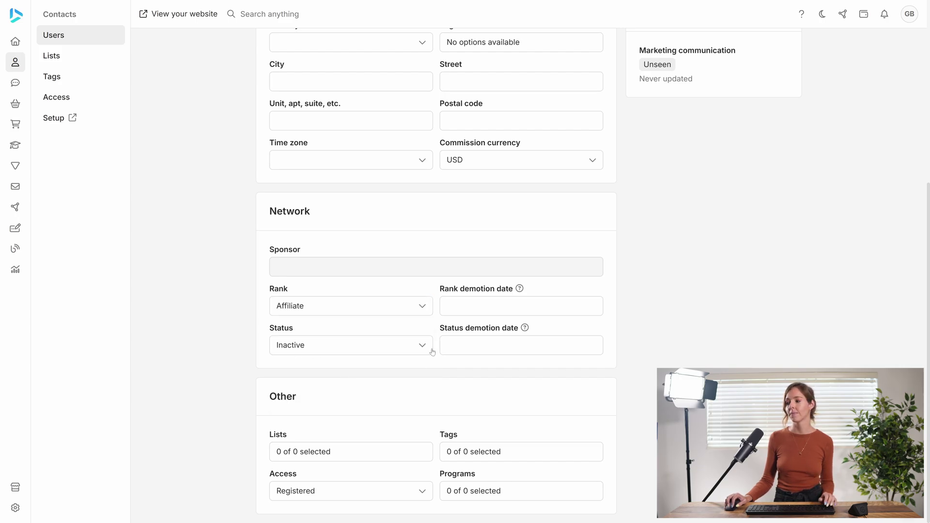
{"action": "scroll", "coordinate": [433, 353], "scroll_direction": "up", "scroll_amount": 6}
{"action": "left_click", "coordinate": [785, 49]}
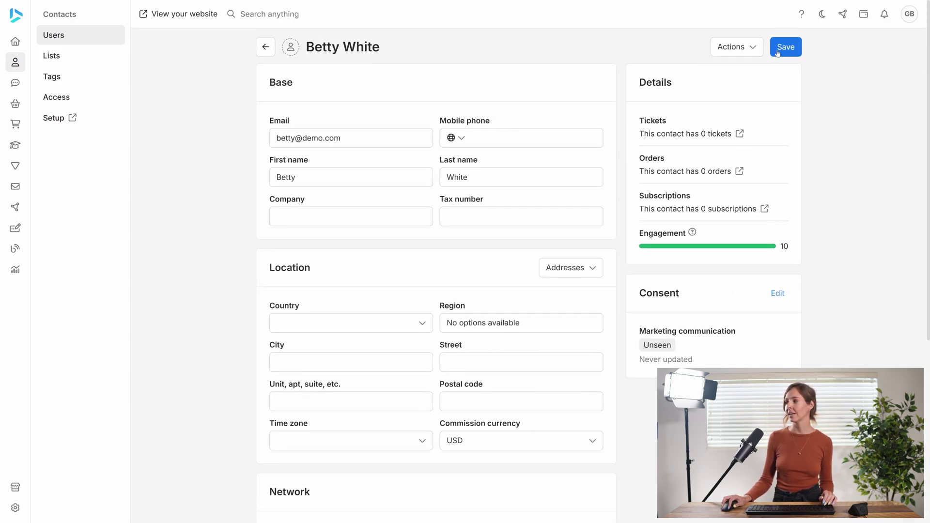
- Change the contact's network status from Inactive to Active and save
{"action": "scroll", "coordinate": [402, 329], "scroll_direction": "down", "scroll_amount": 5}
{"action": "scroll", "coordinate": [361, 346], "scroll_direction": "down", "scroll_amount": 1}
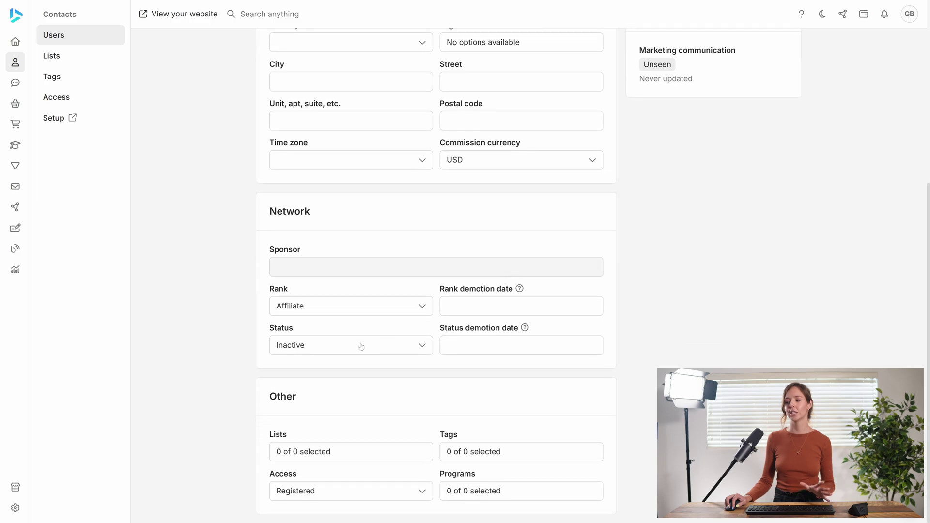
{"action": "left_click", "coordinate": [361, 346]}
{"action": "left_click", "coordinate": [345, 389]}
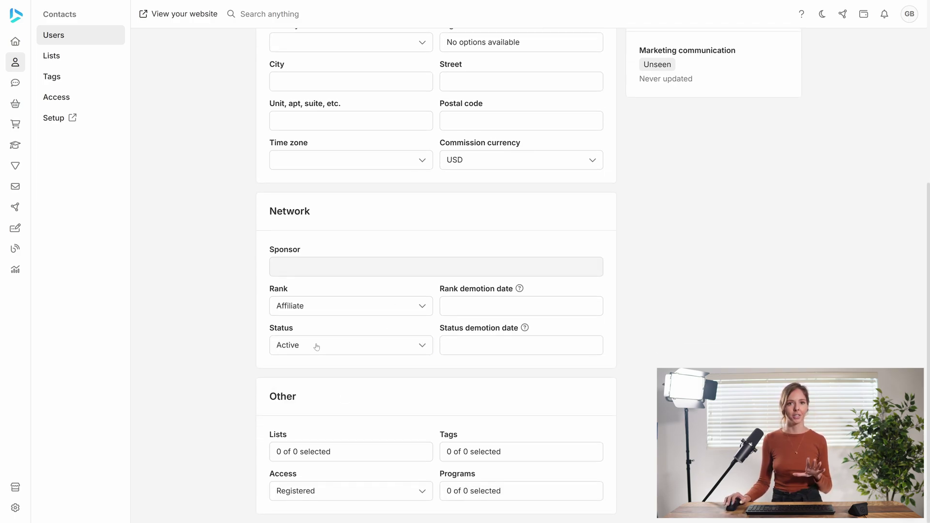
{"action": "scroll", "coordinate": [421, 330], "scroll_direction": "up", "scroll_amount": 5}
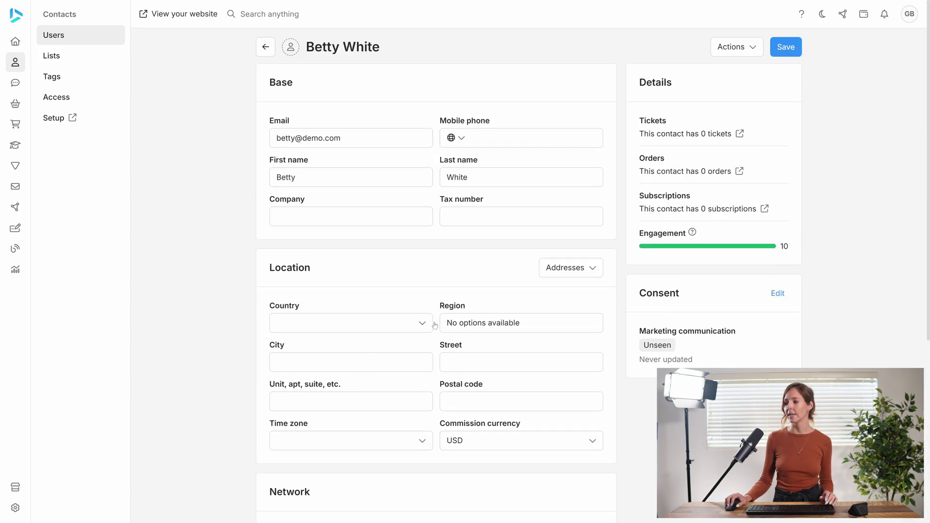
{"action": "left_click", "coordinate": [783, 52]}
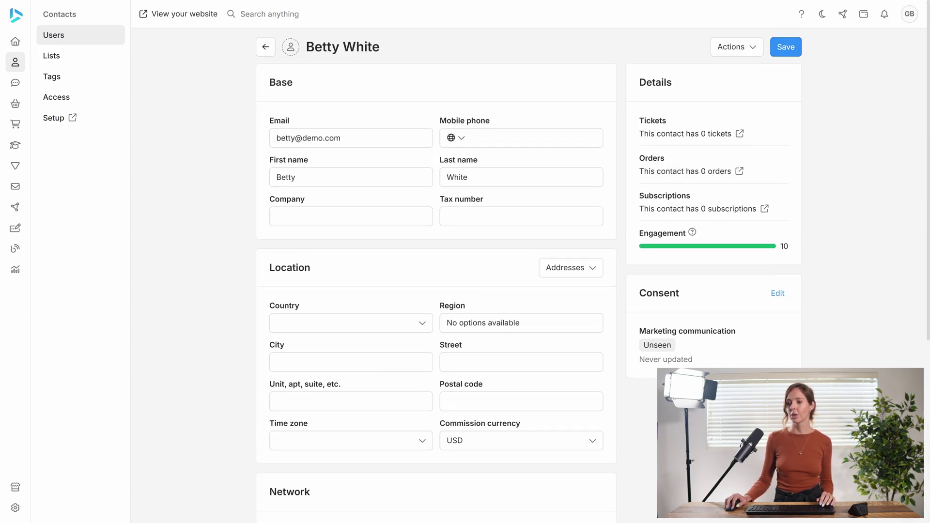
- Open Network Setup > Statuses, listing Active at 75% and default Inactive at 0%
{"action": "left_click", "coordinate": [21, 209]}
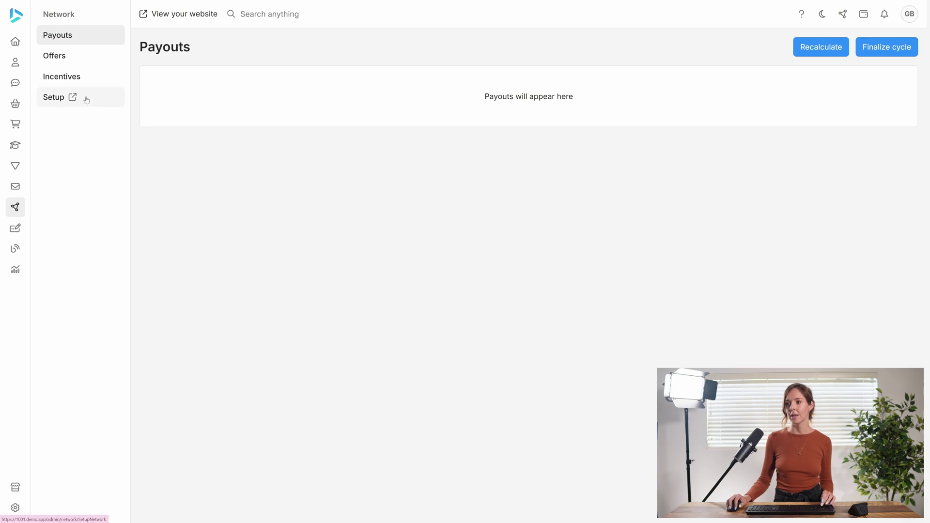
{"action": "left_click", "coordinate": [86, 98]}
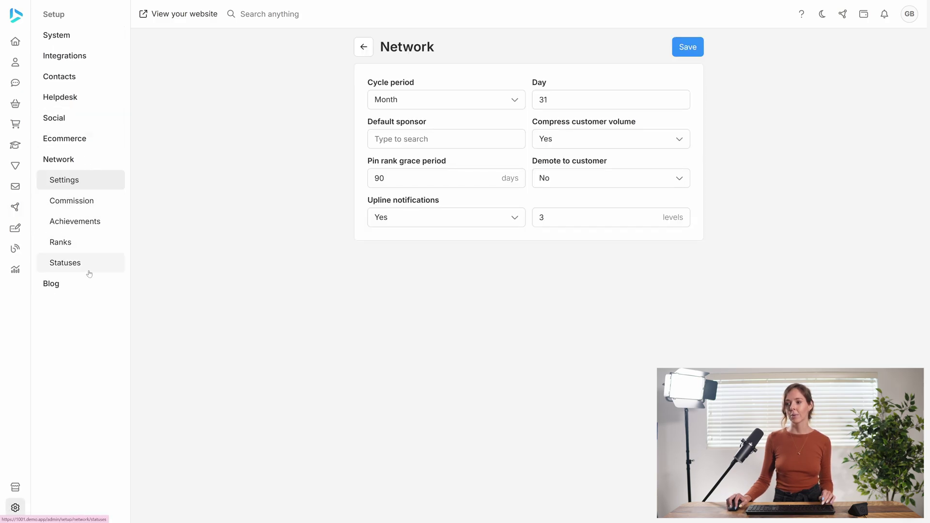
{"action": "left_click", "coordinate": [88, 270]}
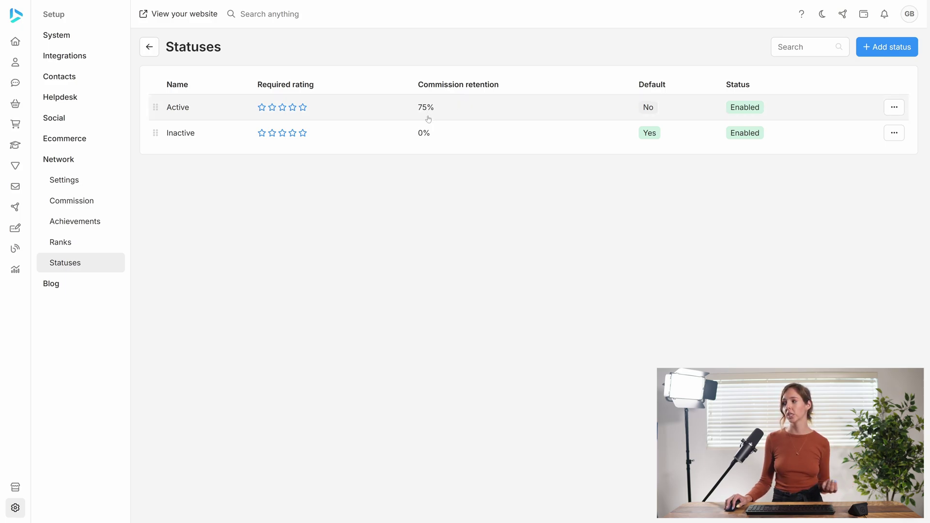
- Set the Active status's commission retention to 100 under Advanced settings and save
{"action": "left_click", "coordinate": [427, 114]}
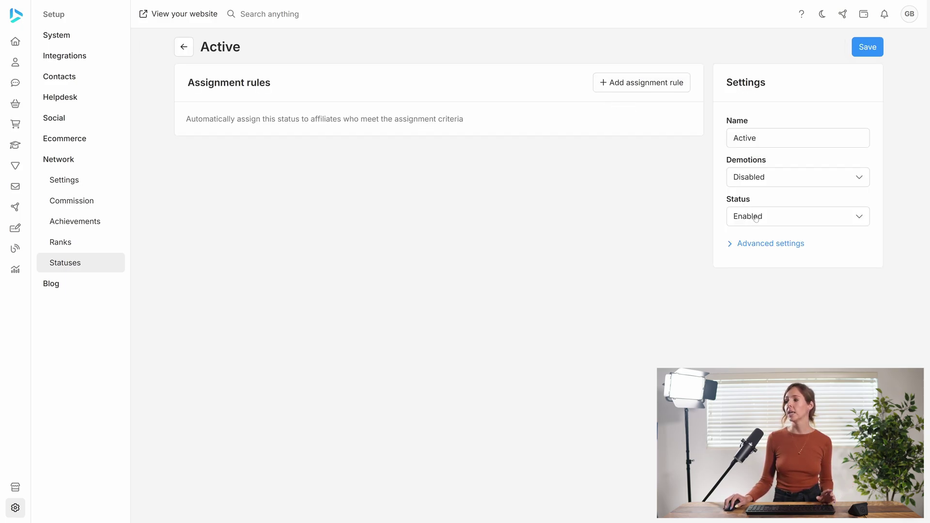
{"action": "left_click", "coordinate": [754, 246]}
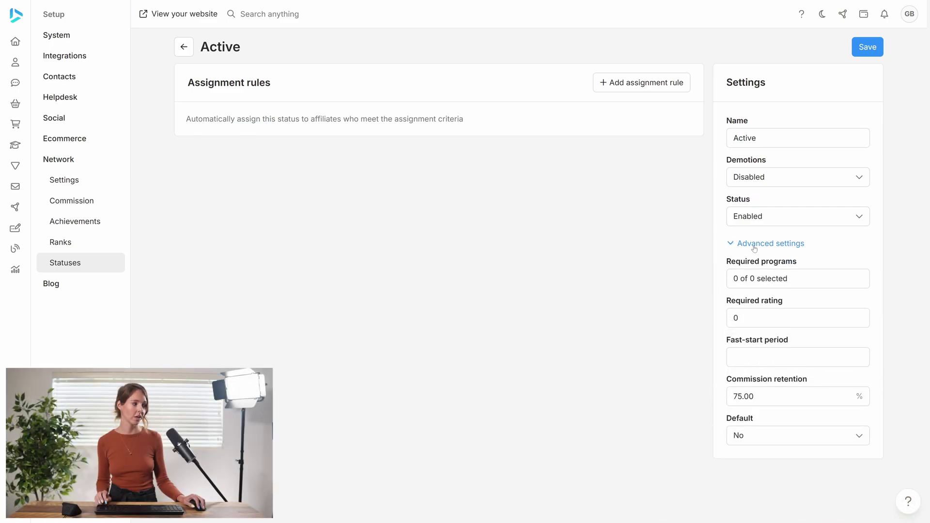
{"action": "double_click", "coordinate": [740, 396]}
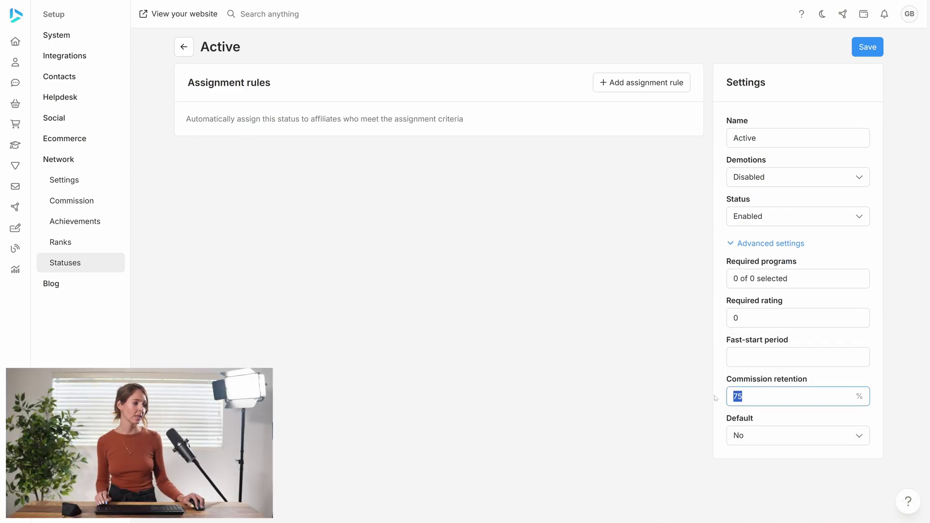
{"action": "type", "text": "100"}
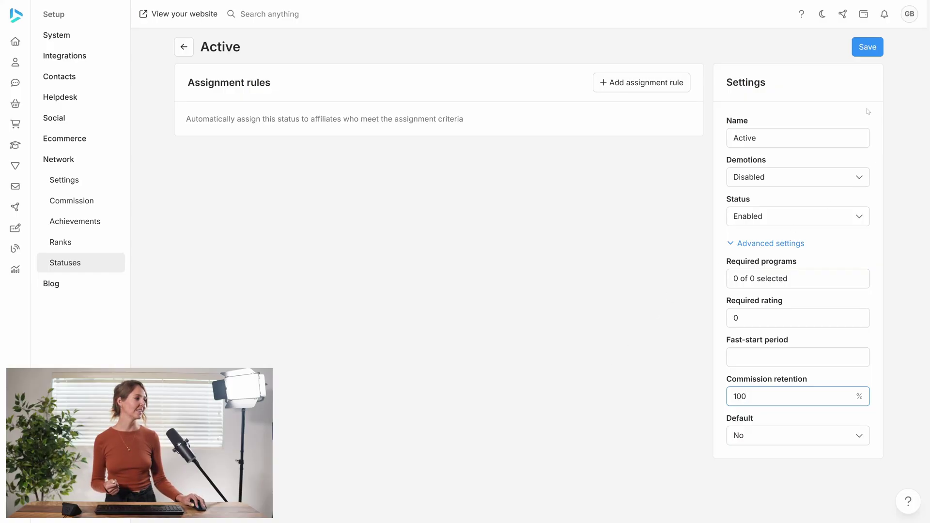
{"action": "left_click", "coordinate": [865, 50]}
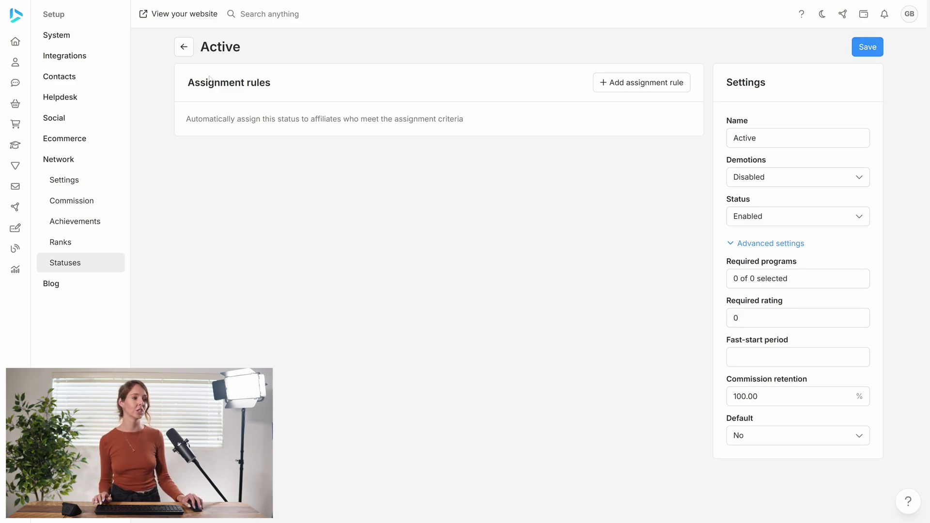
- Return to the Statuses list, now showing Active at 100%, and reopen Active
{"action": "left_click", "coordinate": [184, 47]}
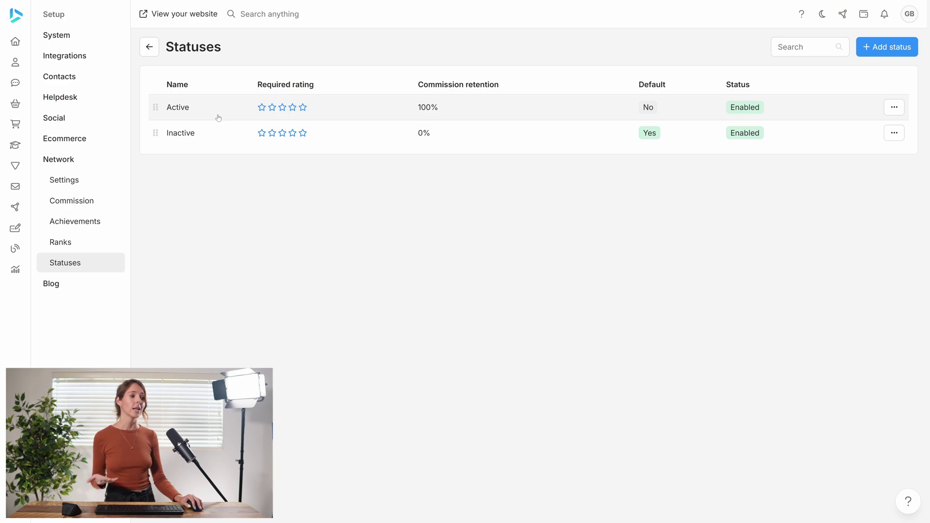
{"action": "left_click", "coordinate": [490, 114]}
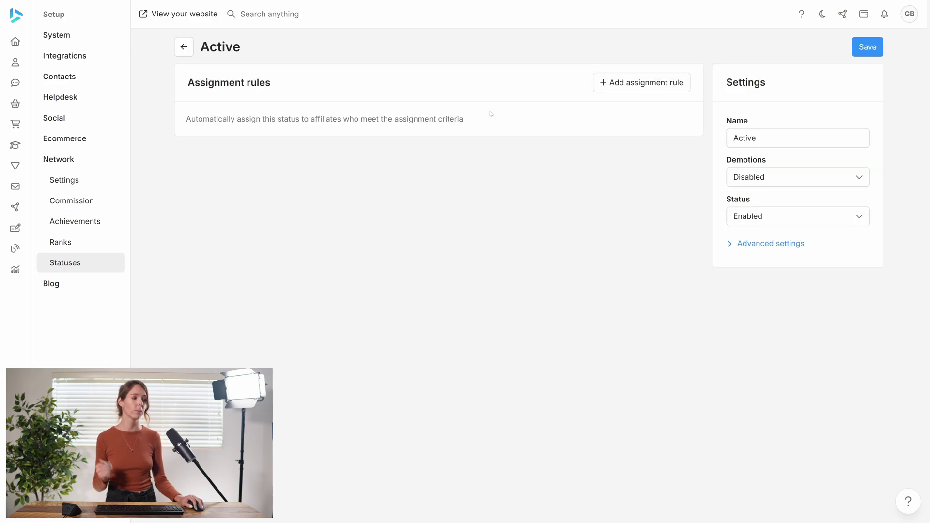
- Under Advanced settings, set the Active status's Default to Yes, save, and return to Statuses
{"action": "left_click", "coordinate": [751, 248]}
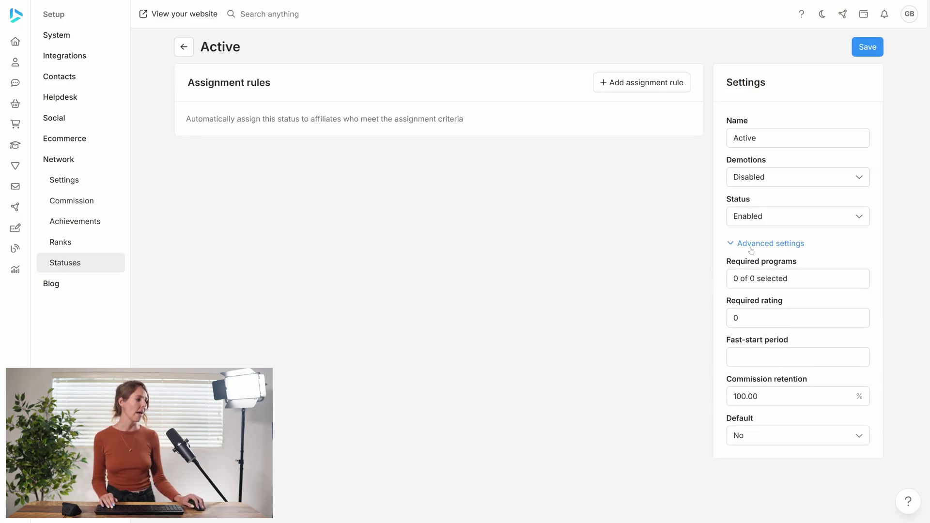
{"action": "left_click", "coordinate": [754, 435]}
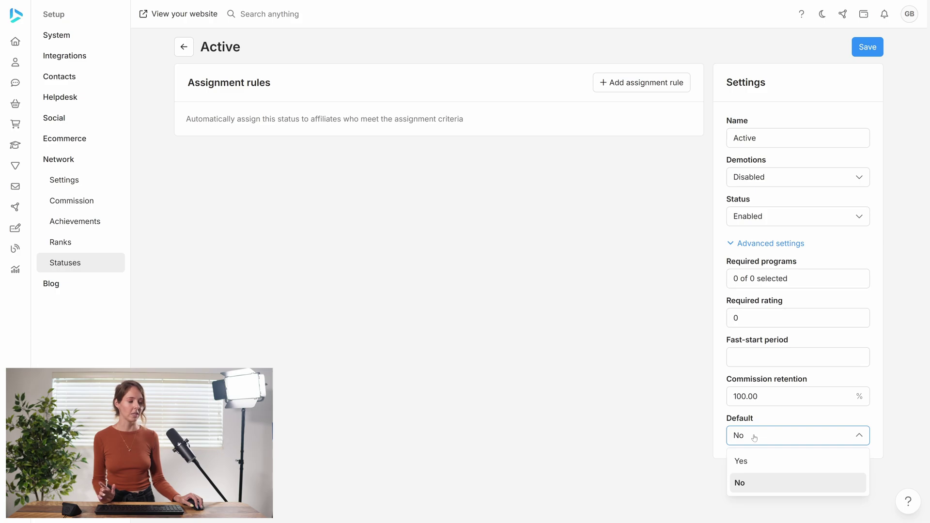
{"action": "left_click", "coordinate": [753, 461]}
{"action": "left_click", "coordinate": [861, 47]}
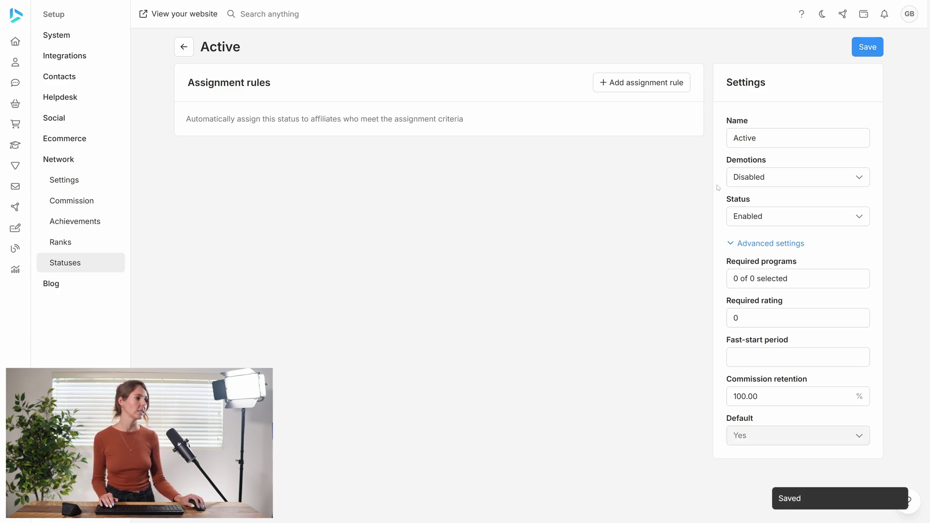
{"action": "left_click", "coordinate": [184, 47]}
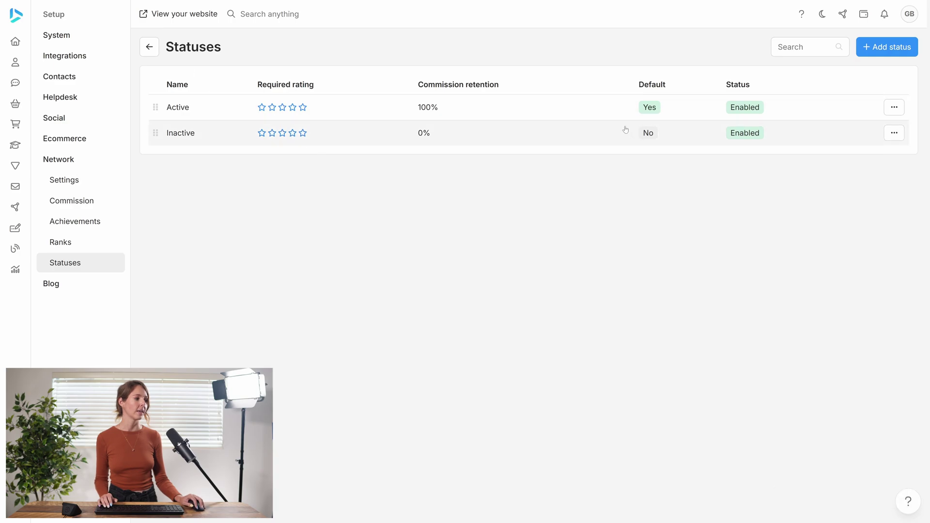